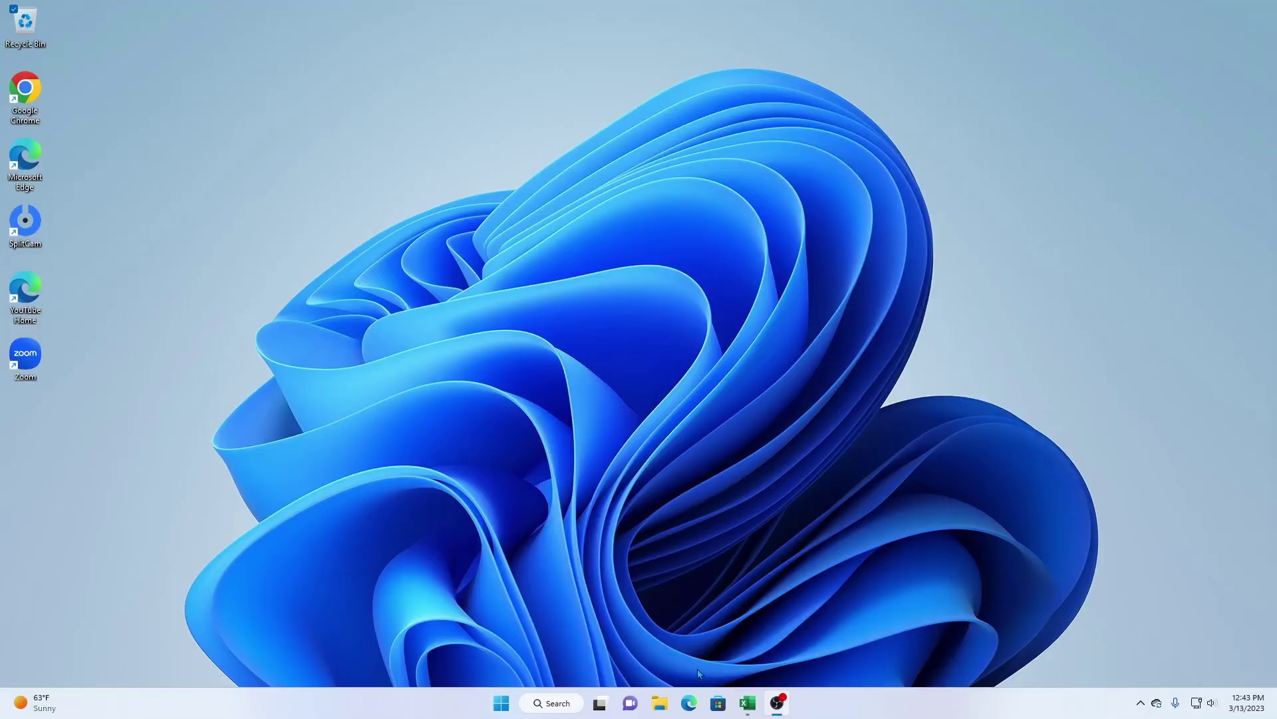
Launch Edge and run a Bing search for 'chat gpt'
left_click(692, 710)
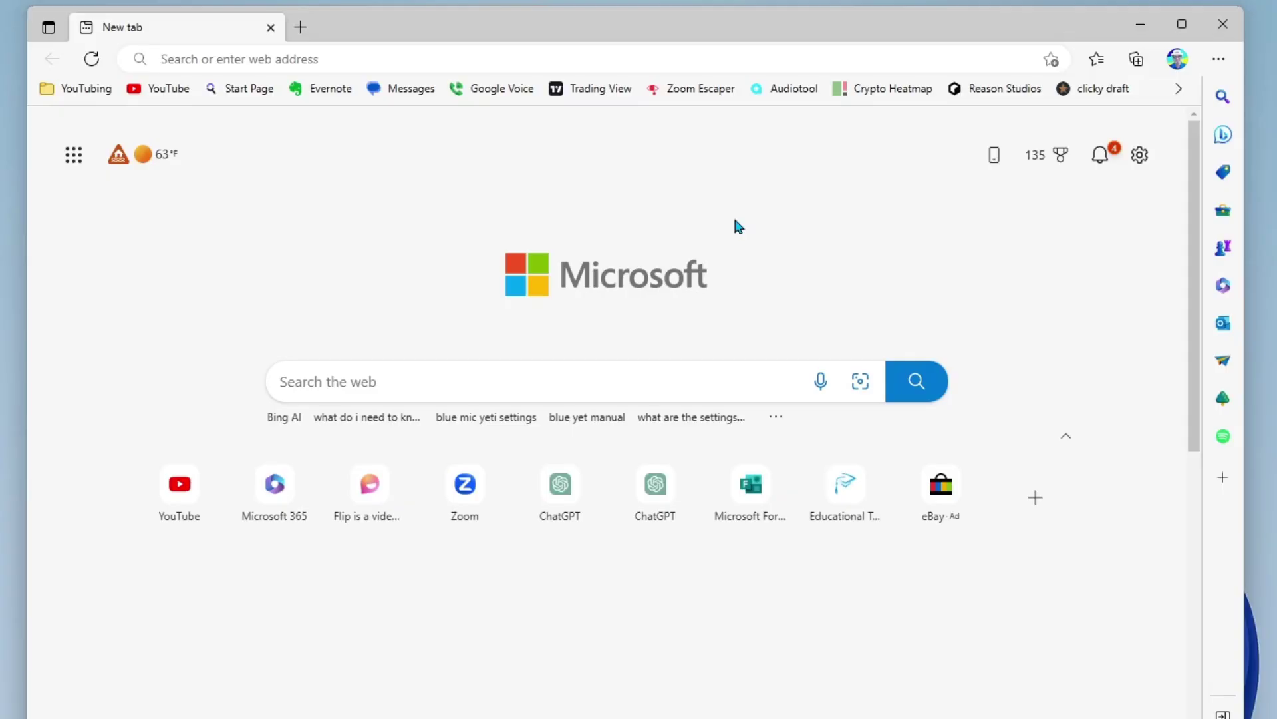
left_click(635, 370)
type("chat gpt")
key("Return")
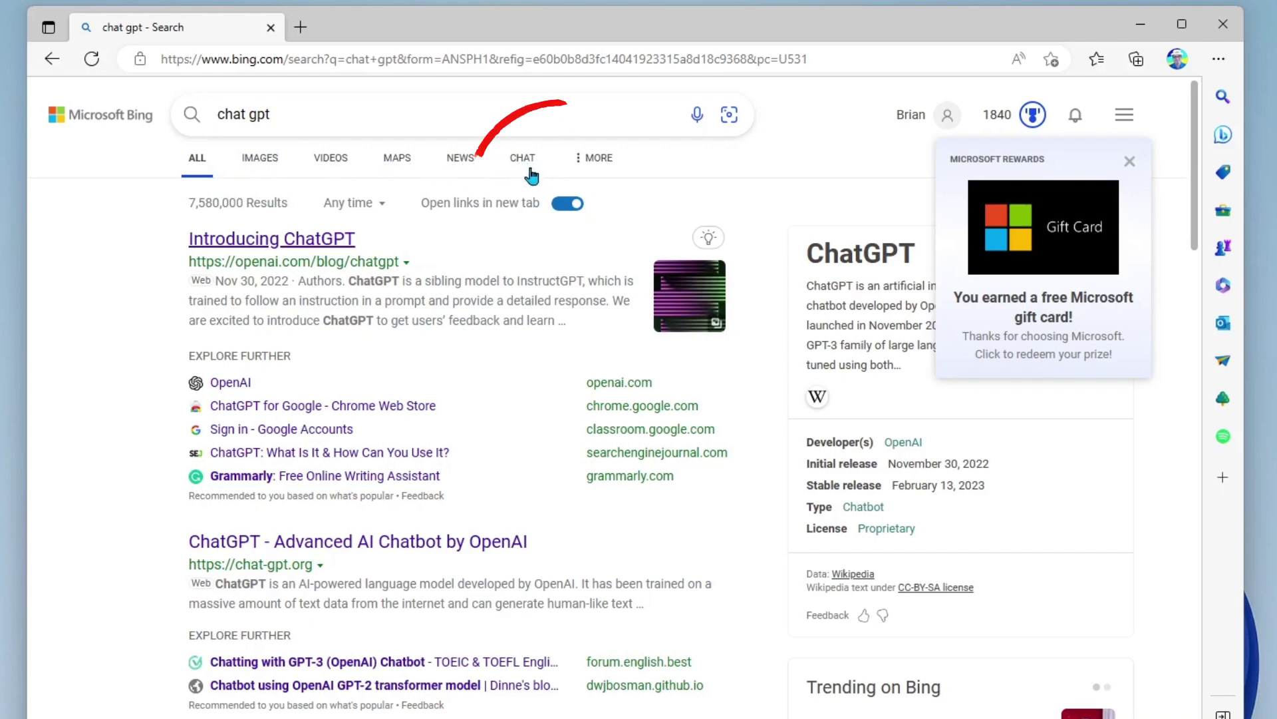
Go to Bing's Chat tab and join the waitlist for the new Bing
left_click(528, 171)
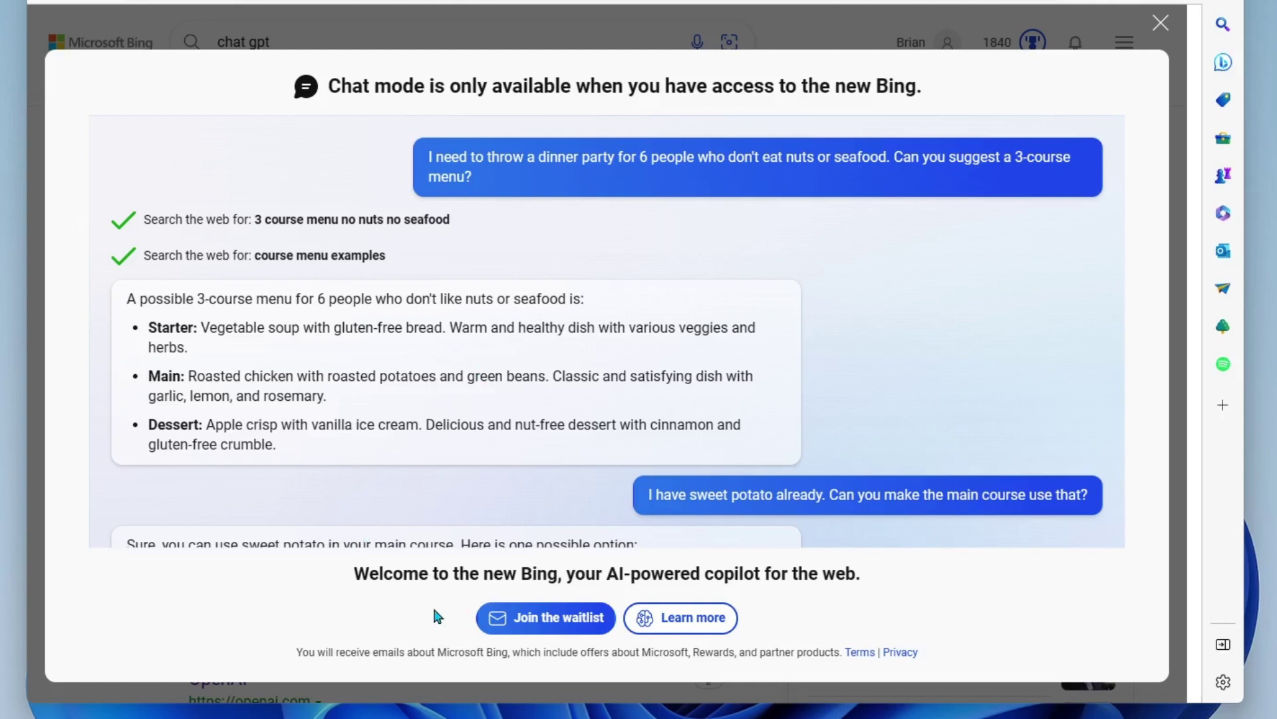
left_click(566, 624)
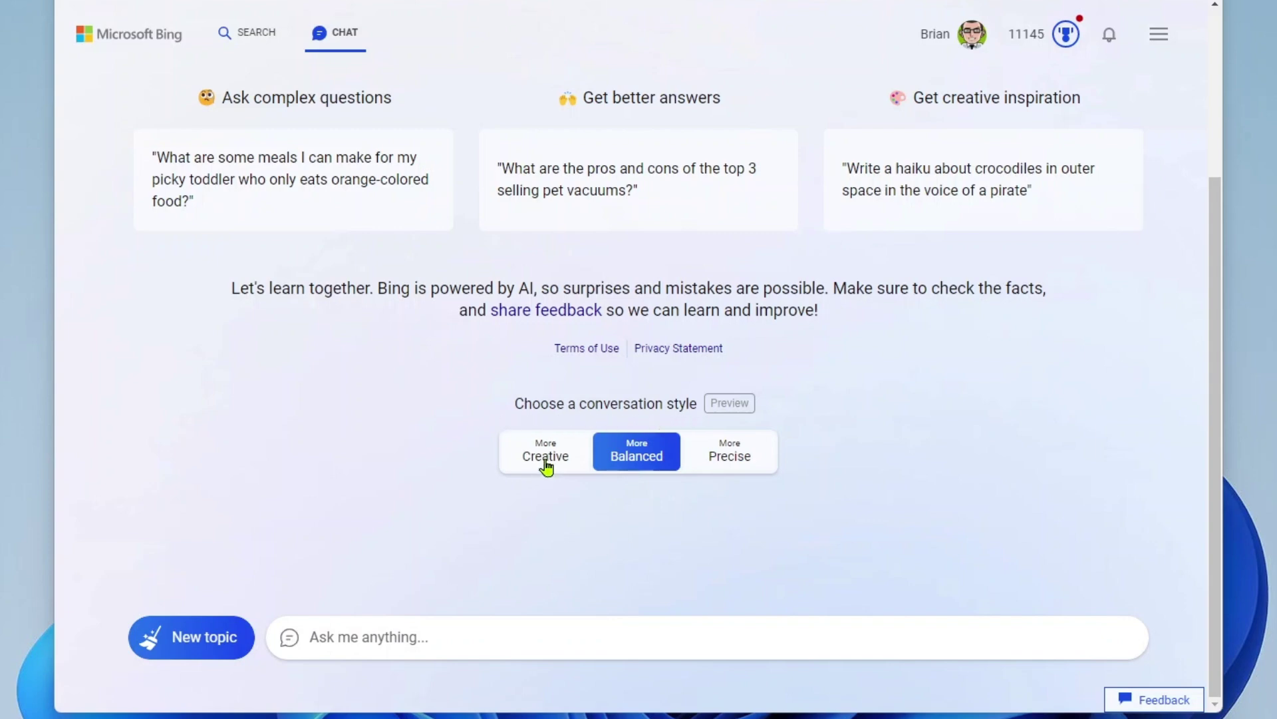
Read the Creative and Precise style descriptions, then keep the Balanced conversation style
mouse_move(547, 459)
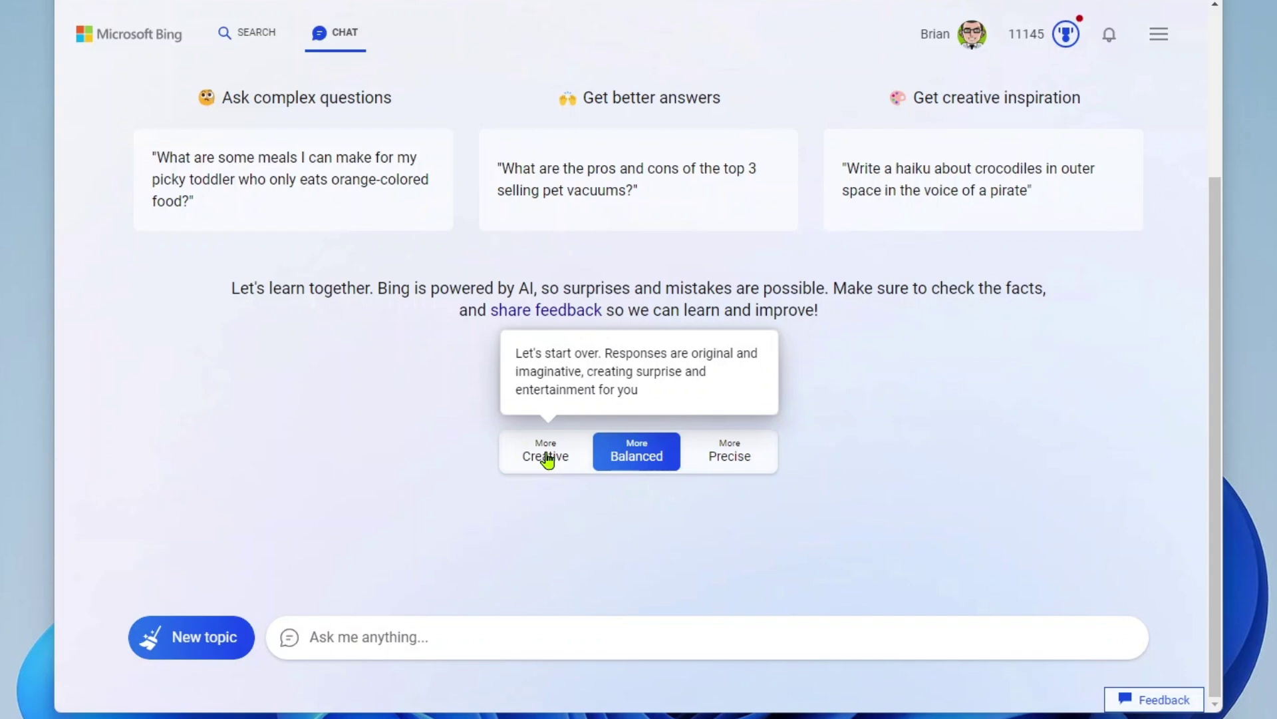
mouse_move(744, 459)
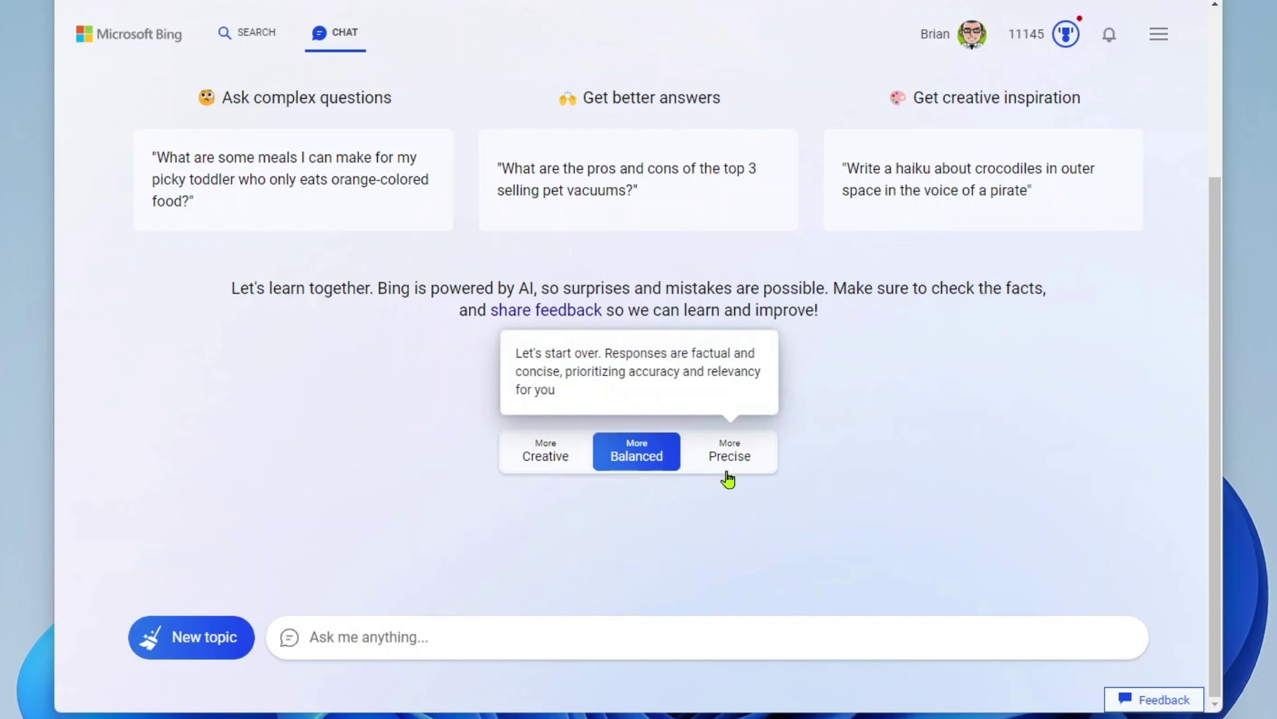
mouse_move(637, 460)
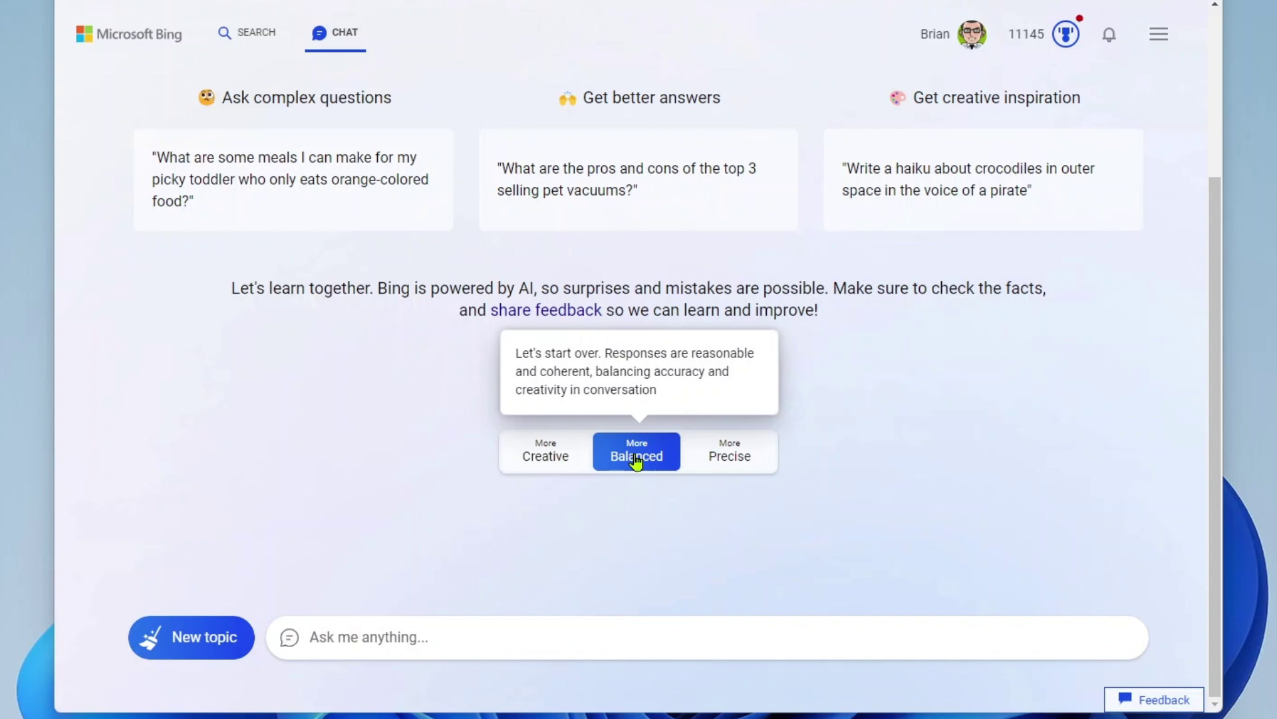
left_click(353, 635)
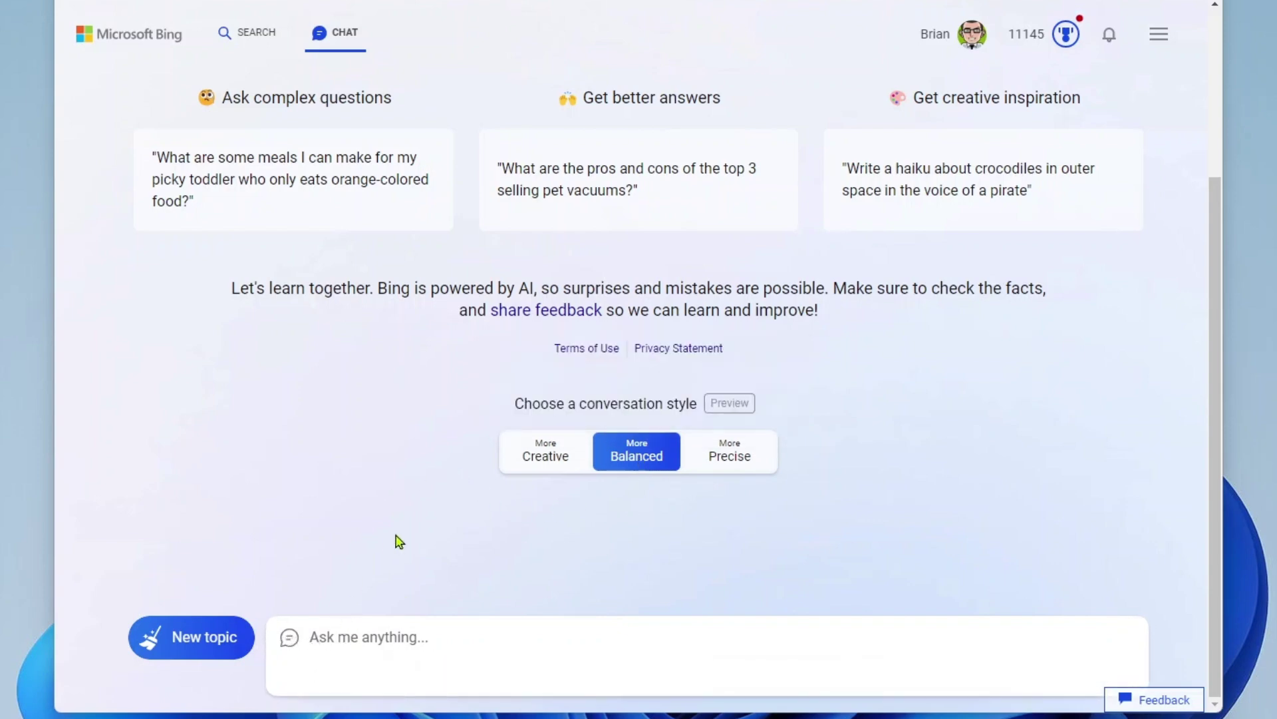
Replace the old query with 'Help me plan a graduation party' and run the search
left_click(263, 43)
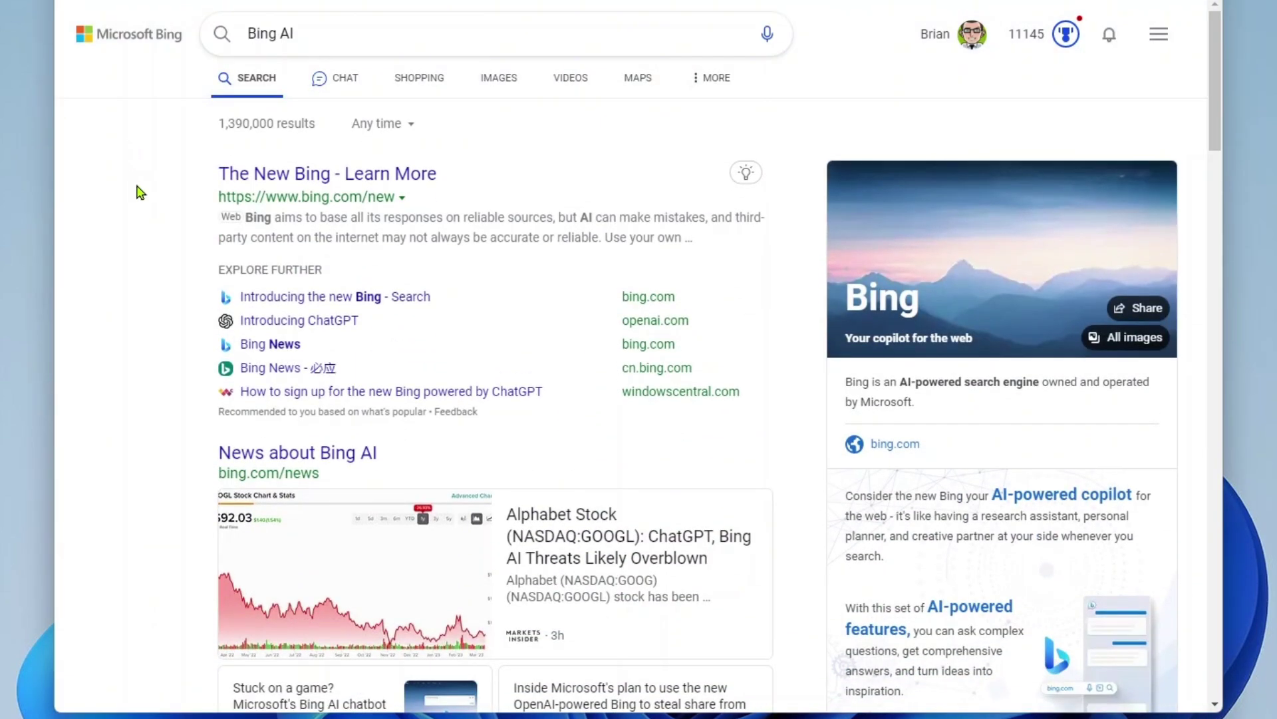
left_click(305, 34)
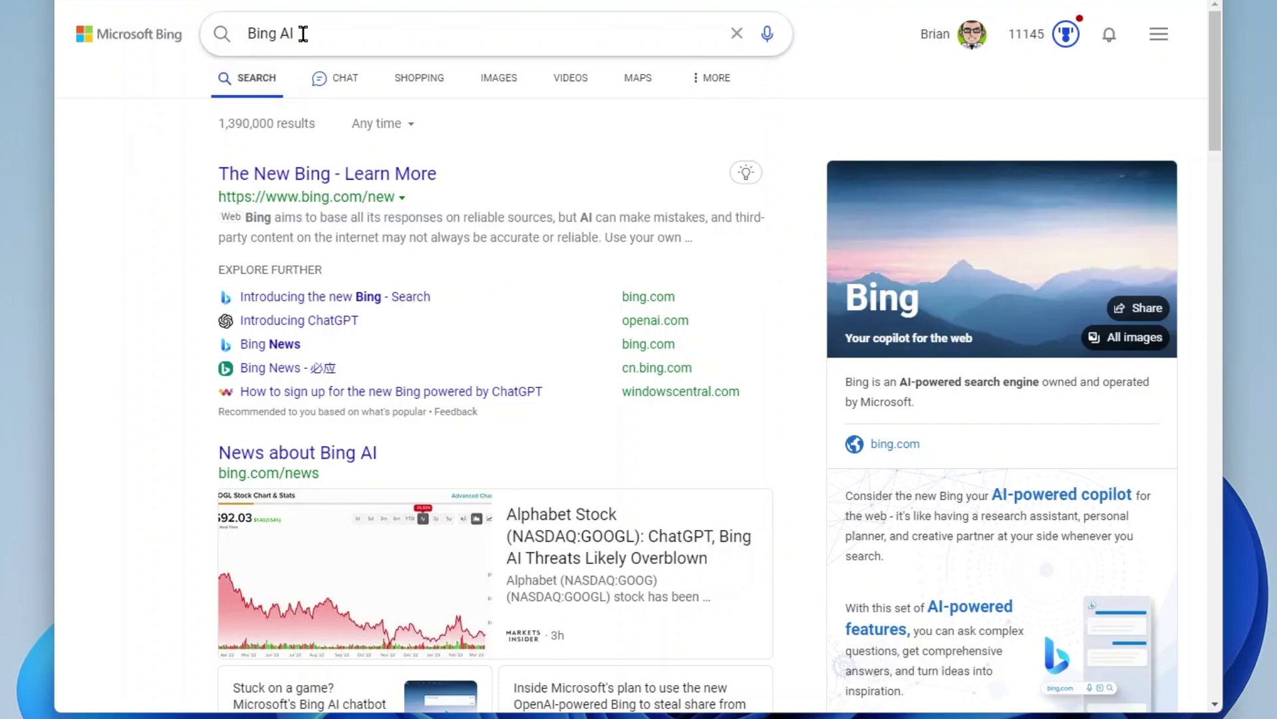
key("BackSpace")
key("BackSpace")
key("BackSpace")
key("BackSpace")
key("BackSpace")
key("BackSpace")
key("BackSpace")
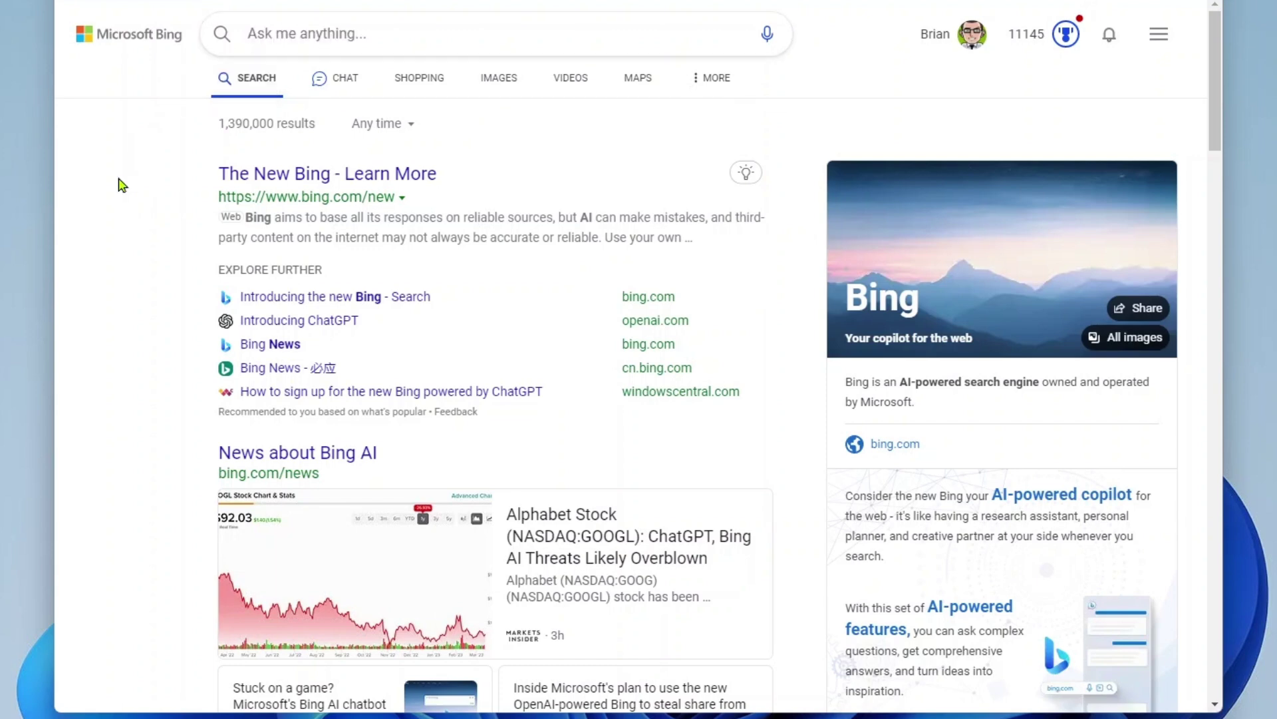
left_click(380, 33)
type("Help me plan a graduation party")
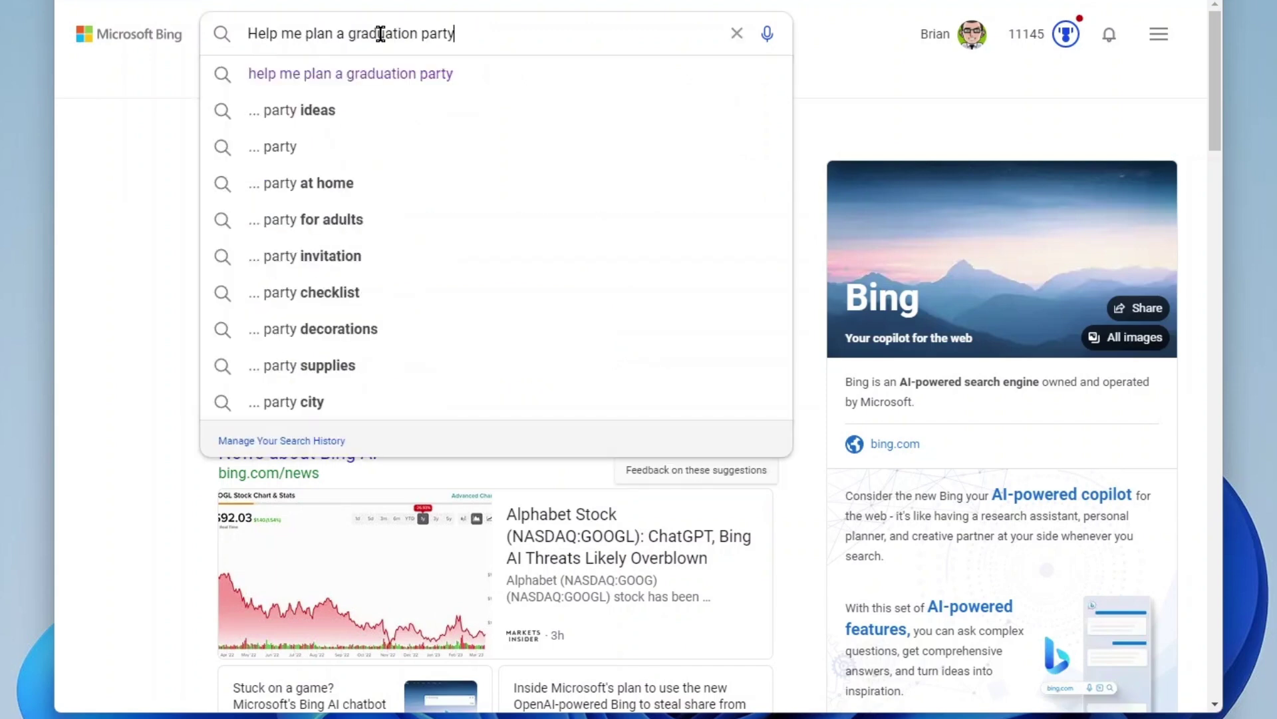
key("Return")
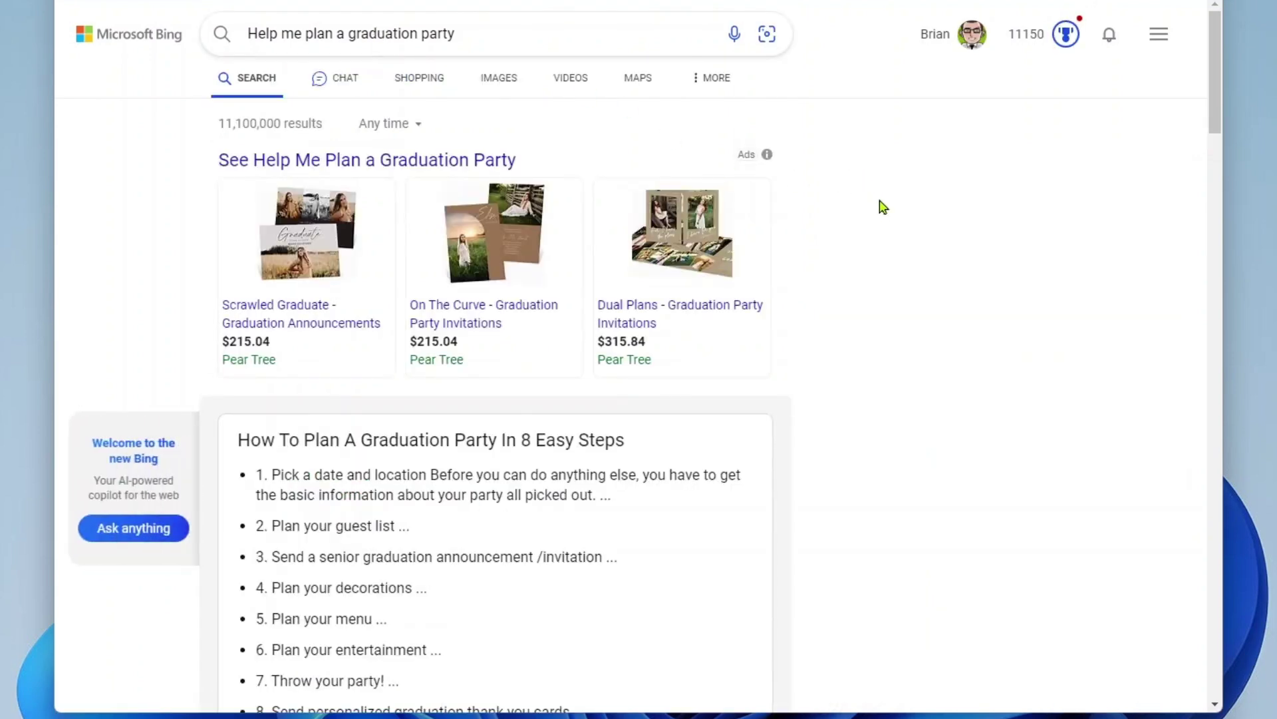
Scroll through the AI answer and browse its suggested follow-up question chips
left_click_drag(1212, 86, 1223, 164)
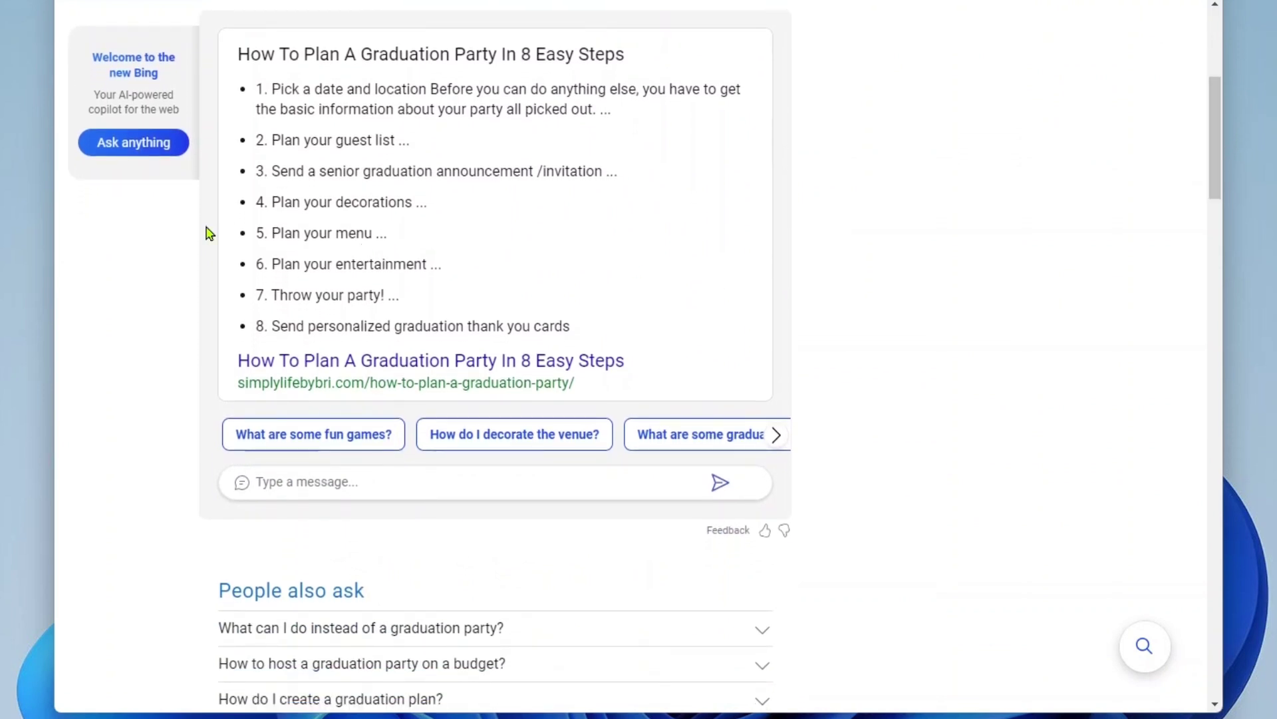
left_click(138, 148)
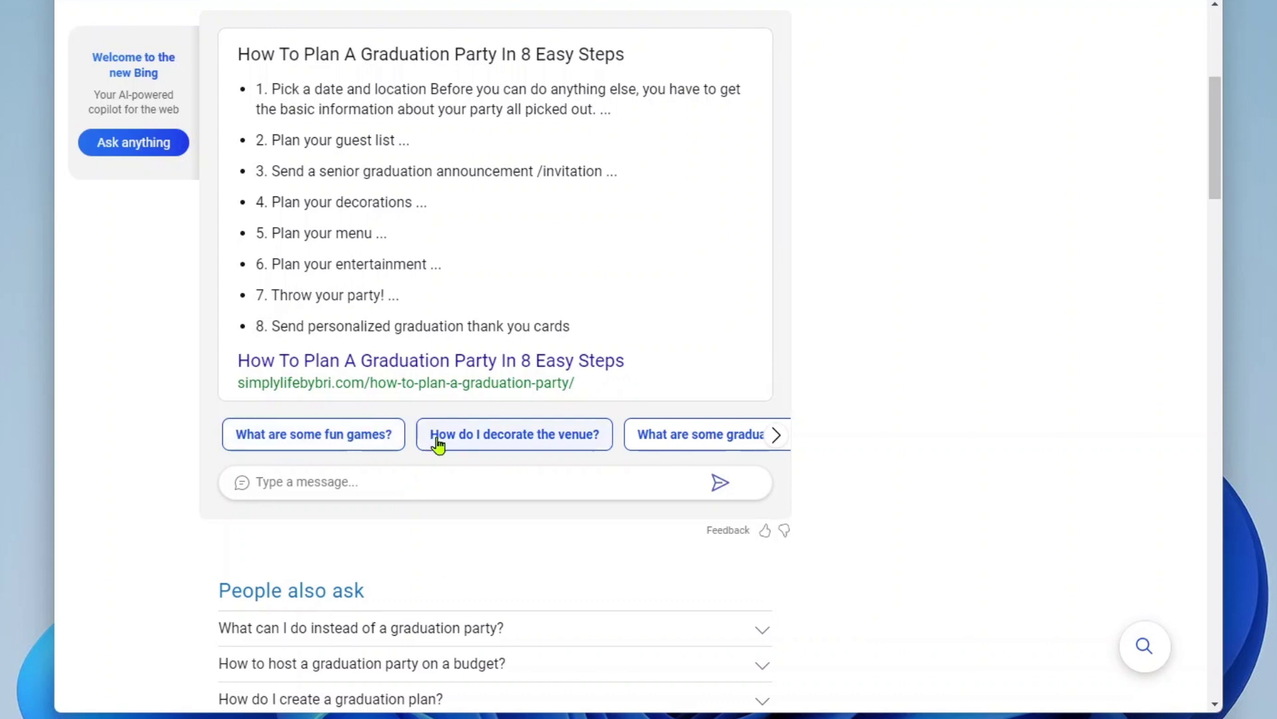
scroll(567, 444, "right", 3)
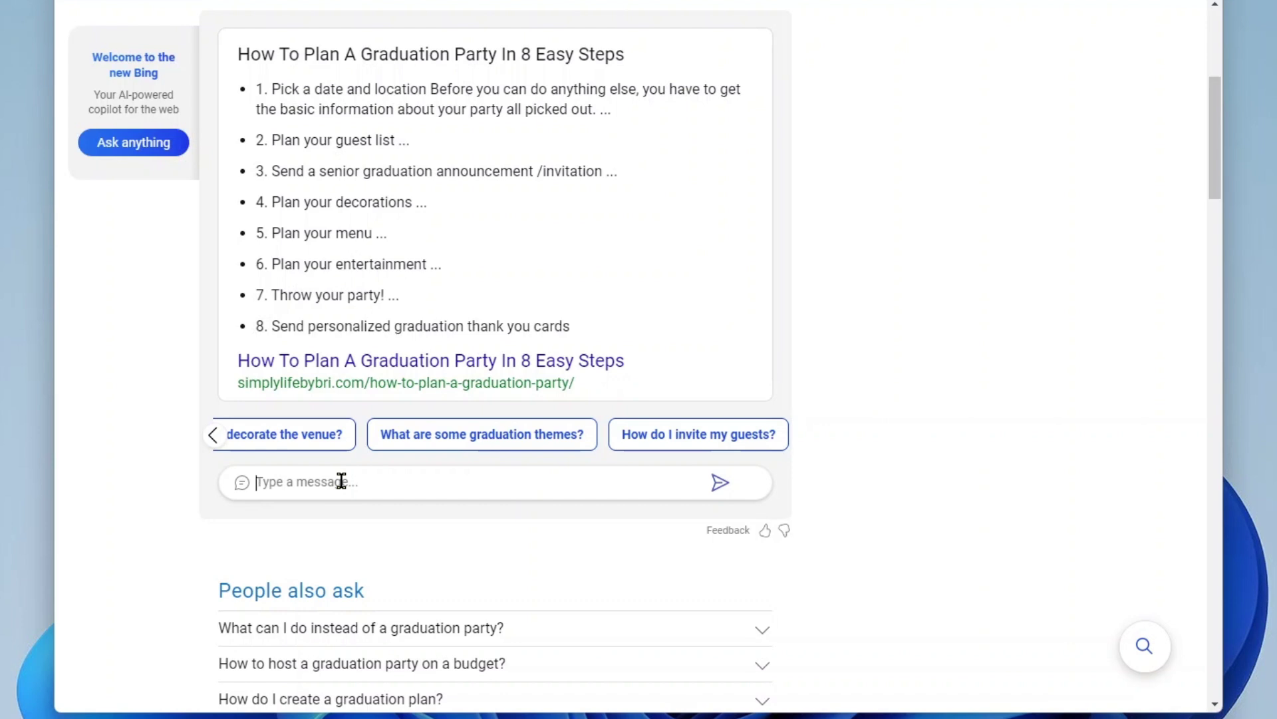
left_click(219, 440)
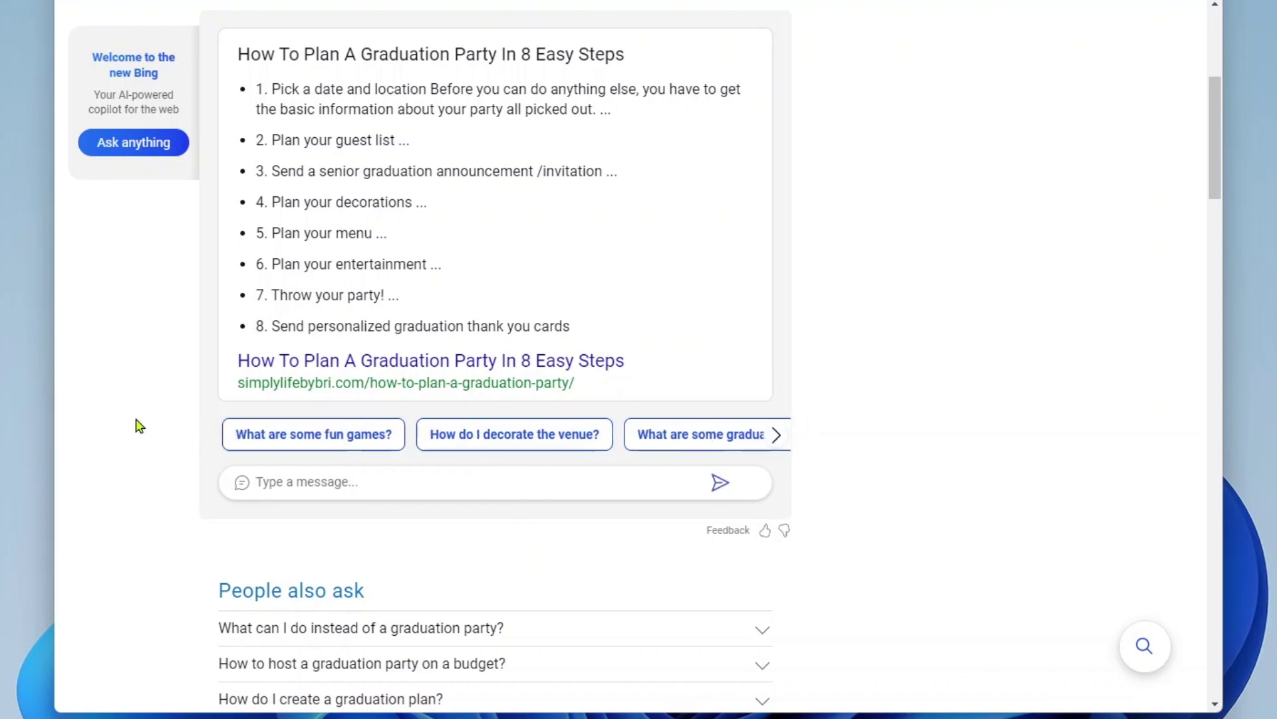
Ask the follow-ups 'What are some fun games?' and 'How do you thank the guests?'
left_click(357, 440)
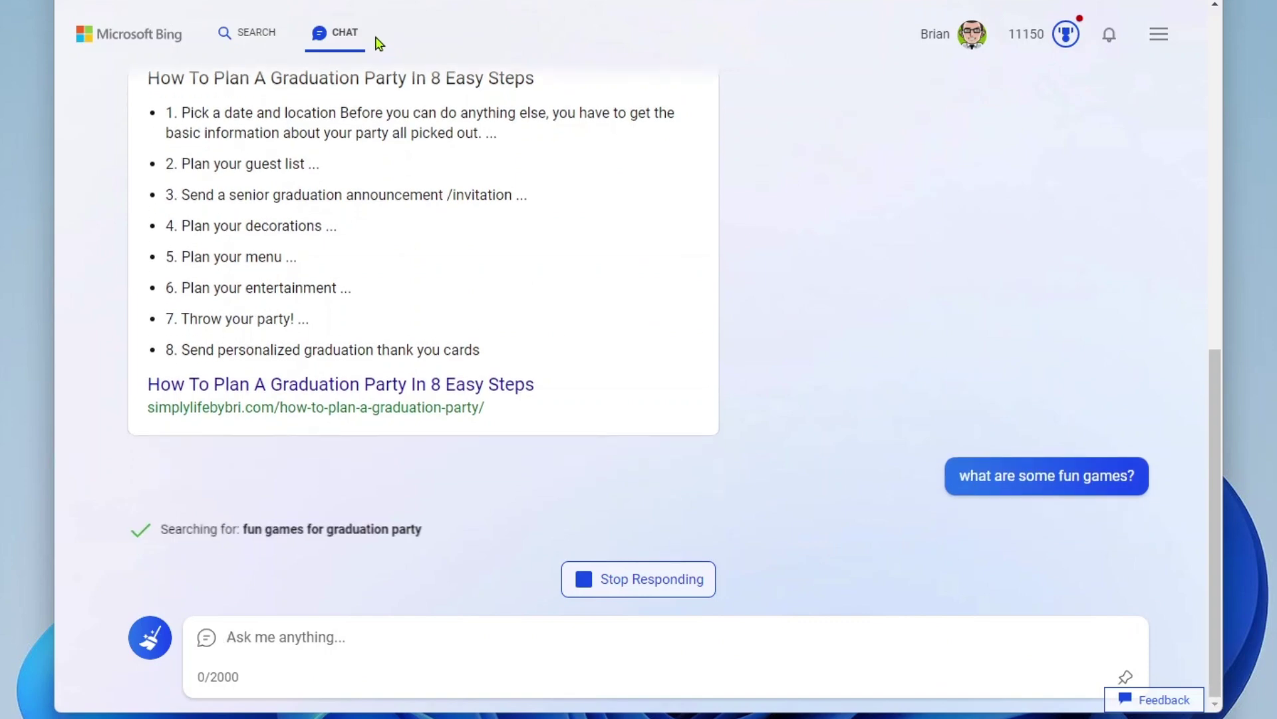
left_click(377, 38)
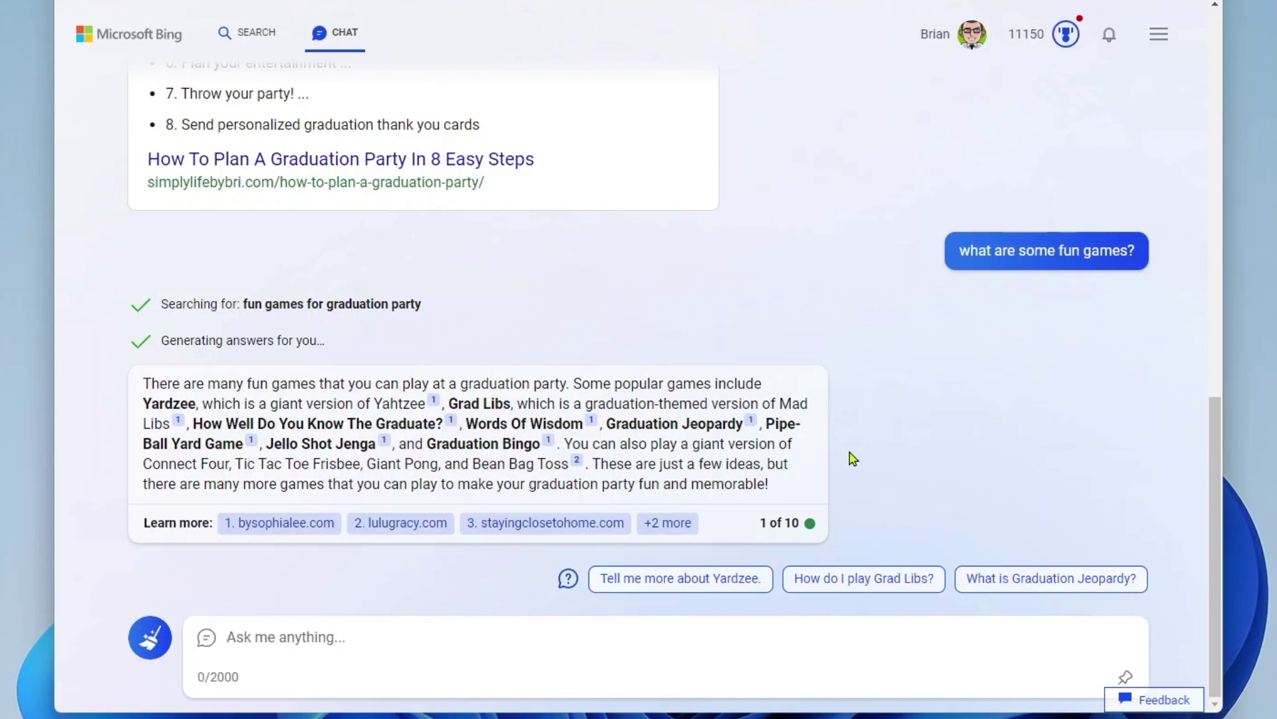
mouse_move(465, 448)
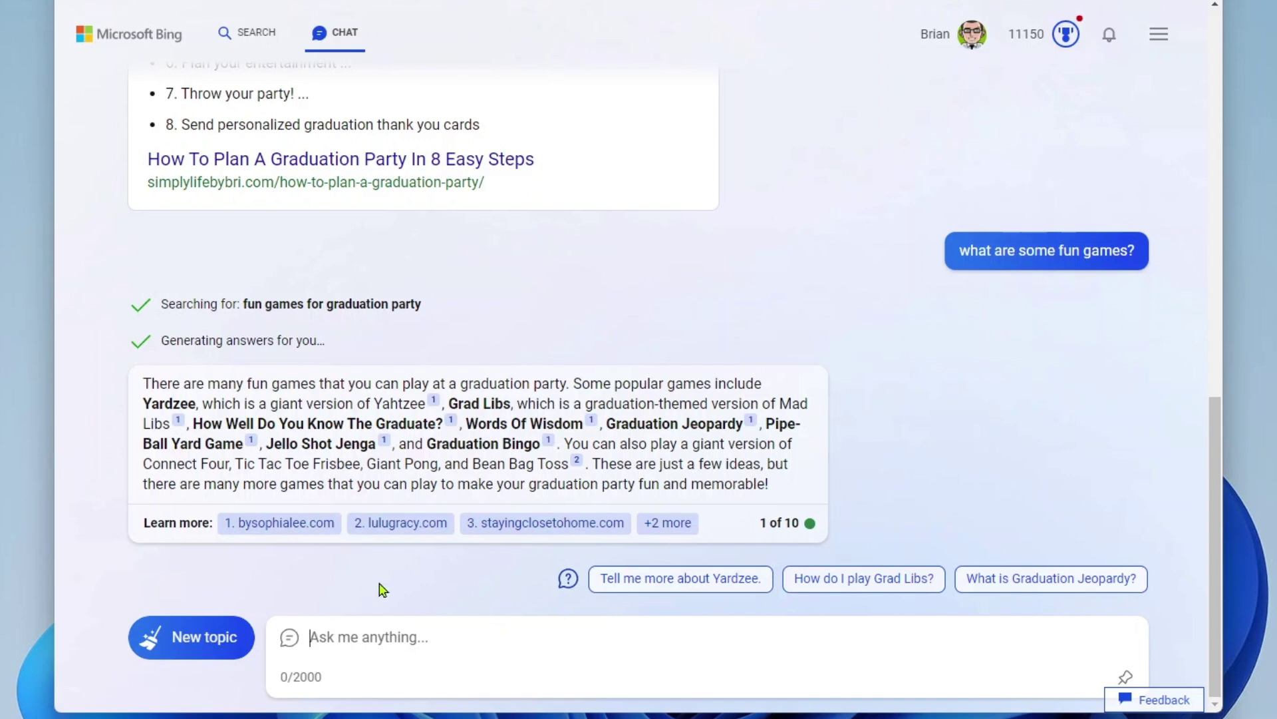
type("How do you thank the guests?")
key("Return")
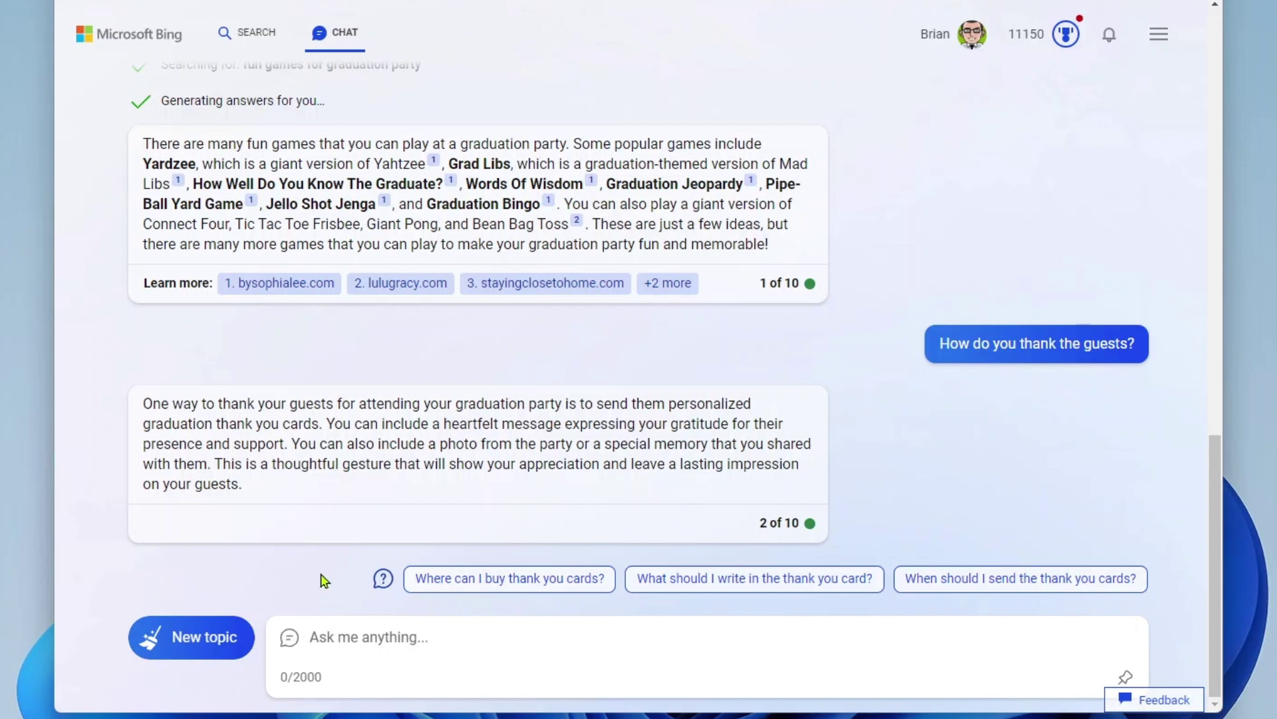
Start a new topic and ask 'What should I know about indoor soccer?'
left_click(210, 646)
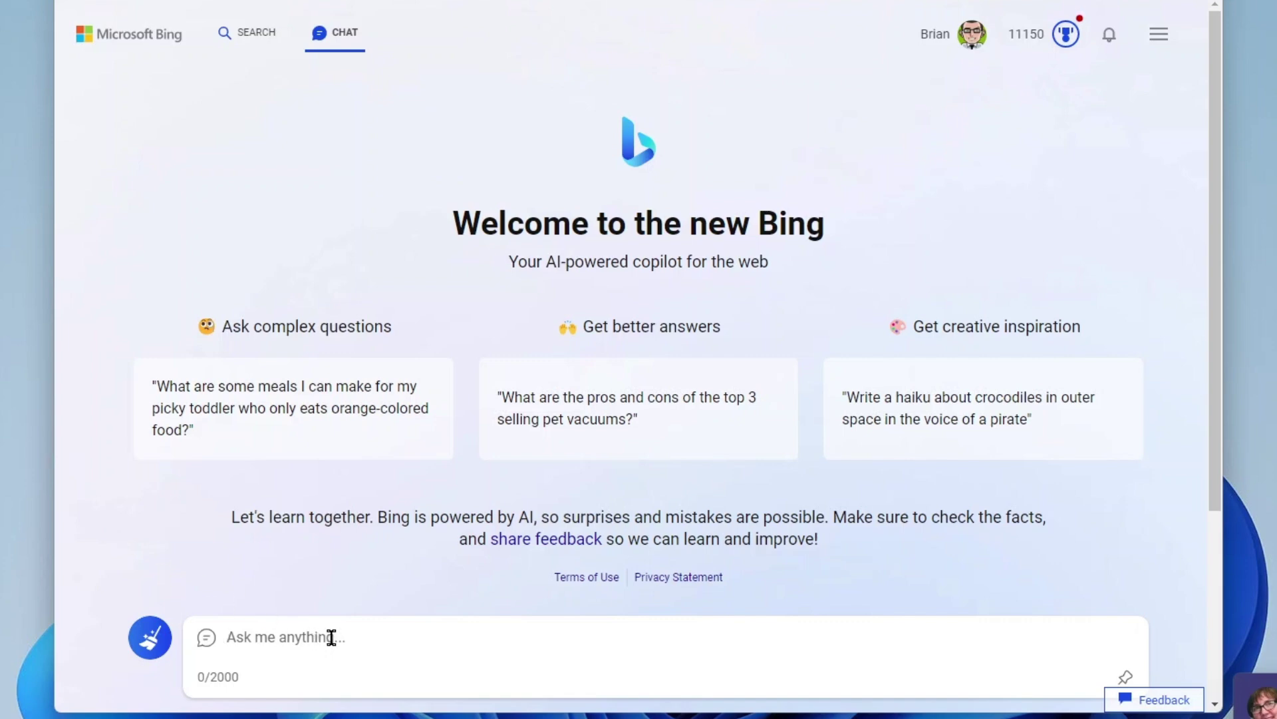
type("What should I know about indoor soccer?")
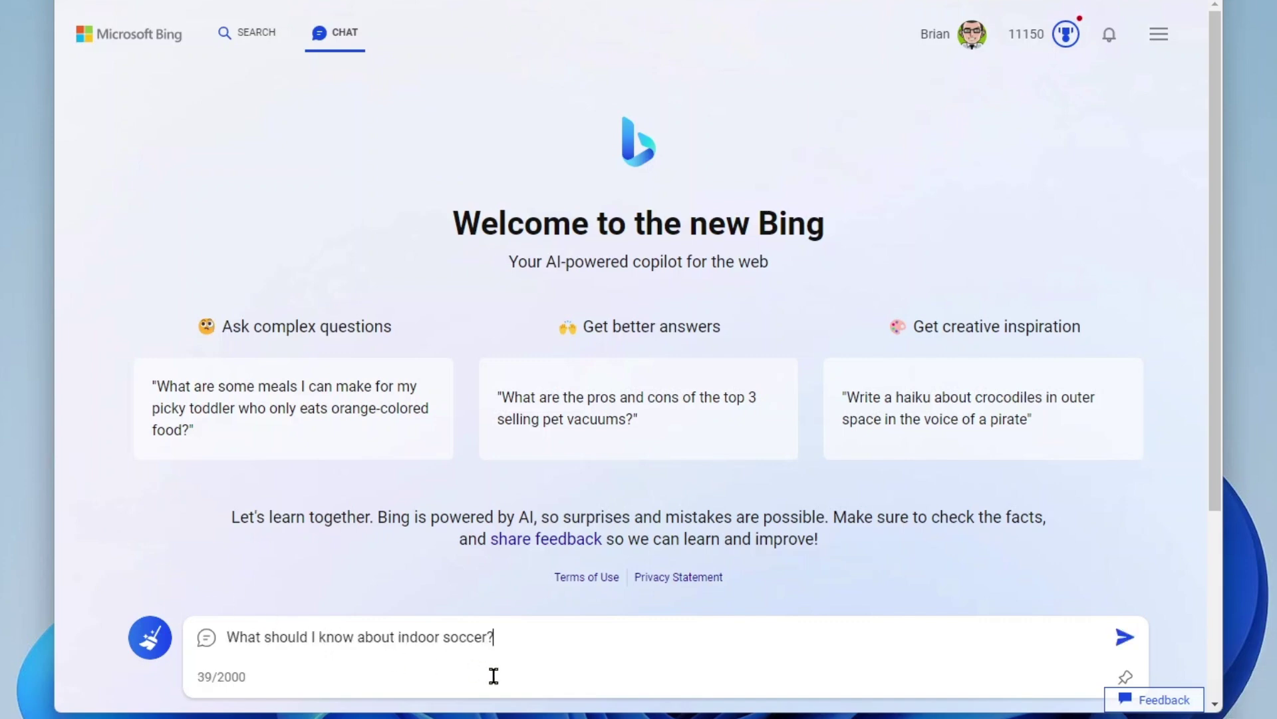
left_click(1123, 639)
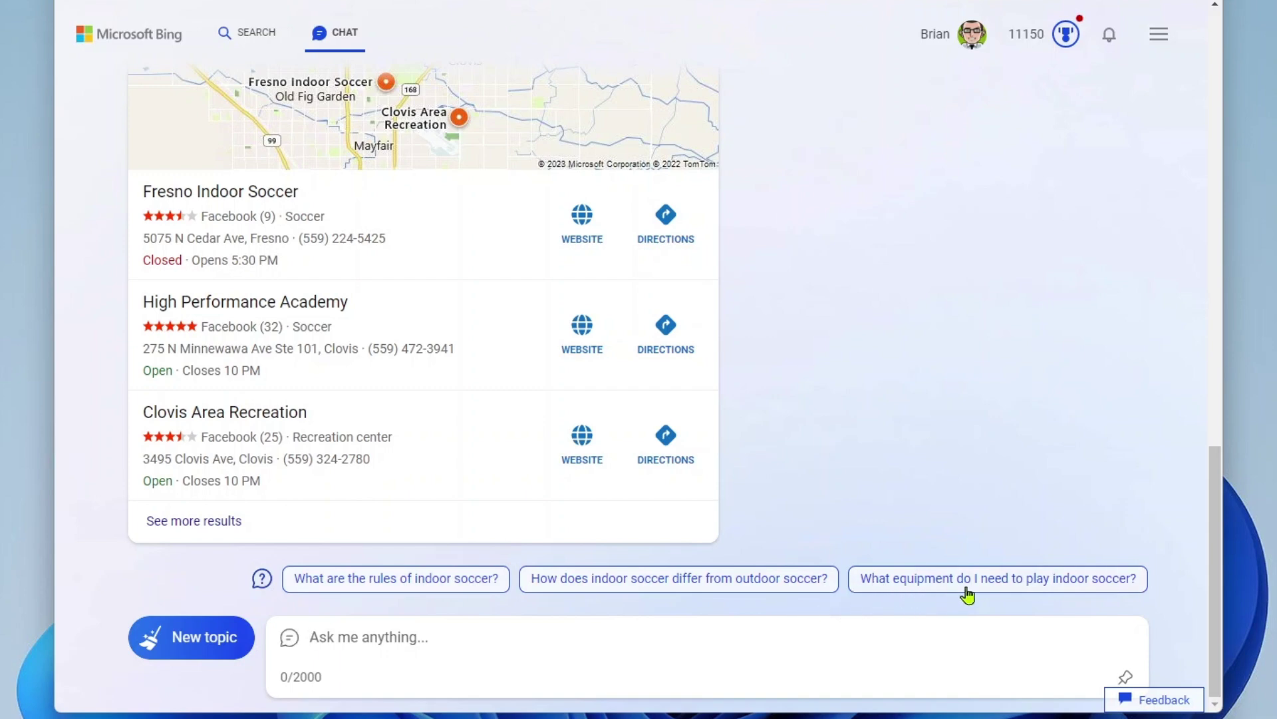
Ask the suggested questions about indoor soccer equipment and where to buy it
left_click(1071, 585)
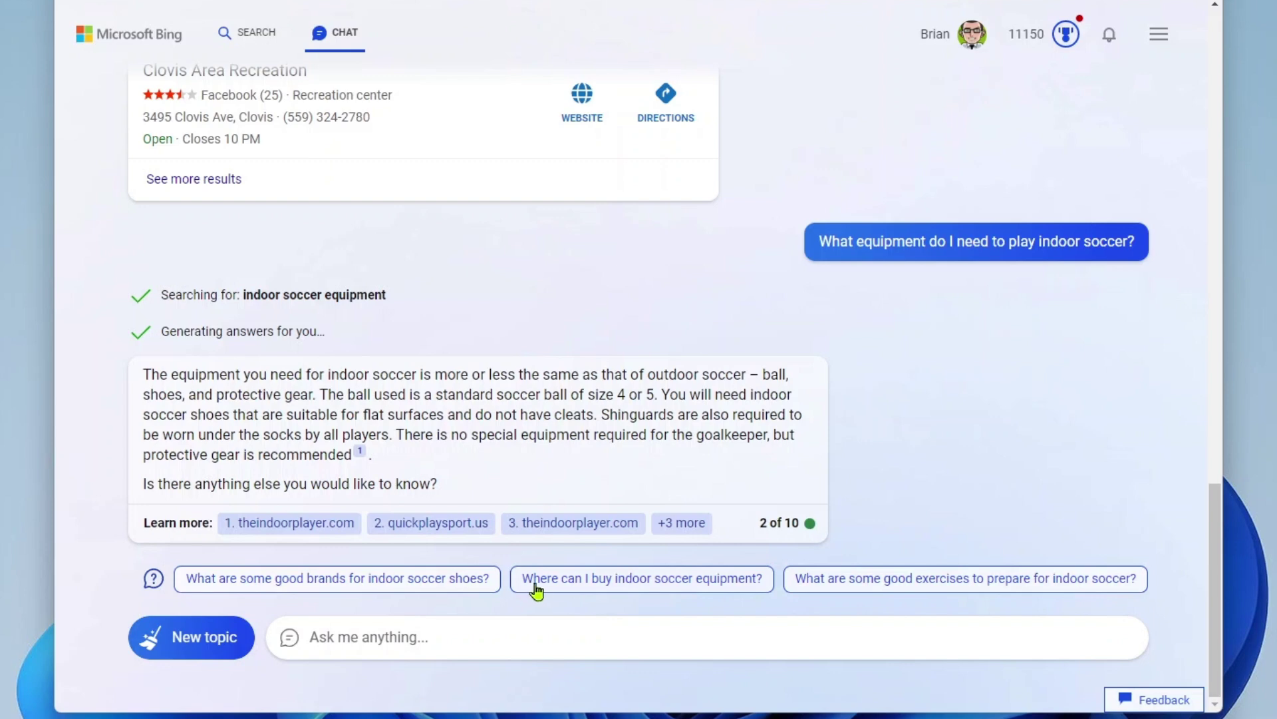
left_click(712, 588)
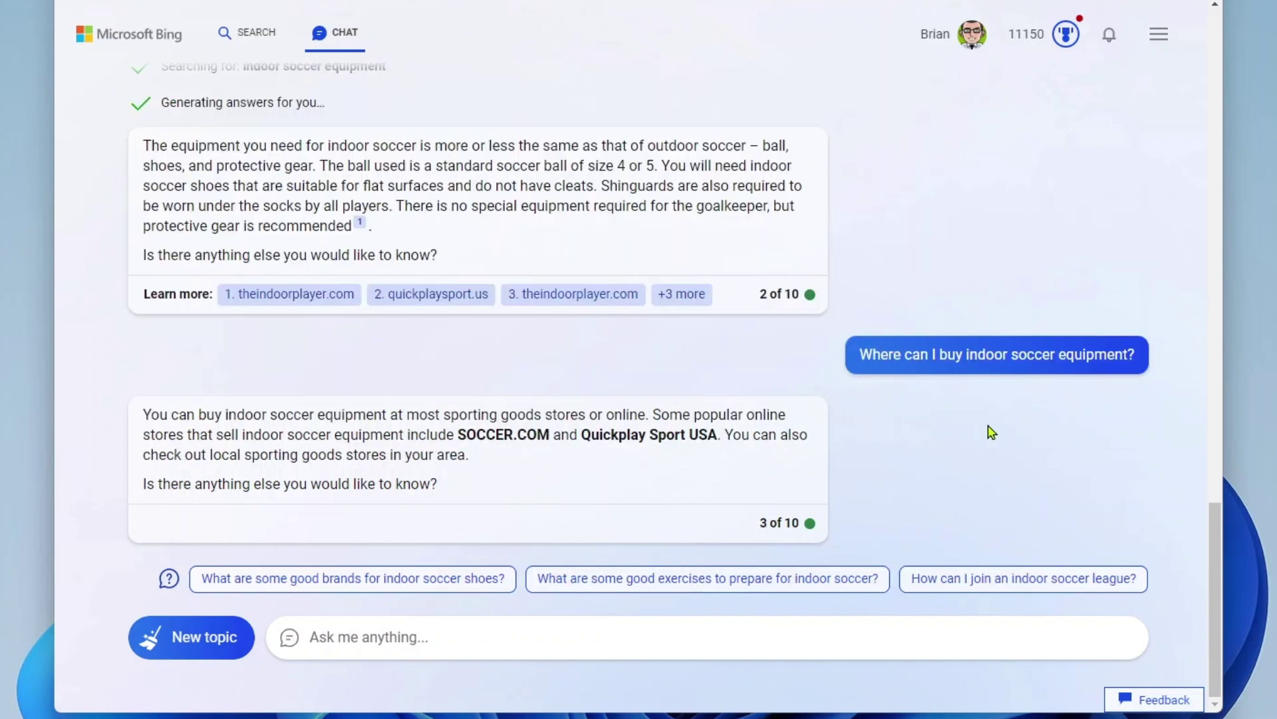